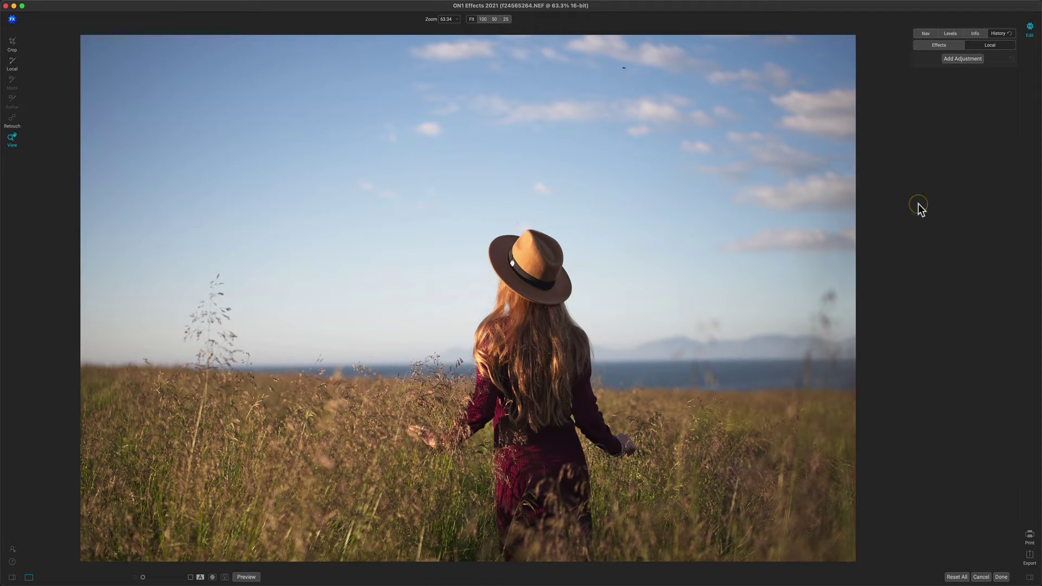
Add a Replace Color filter to the effects stack
click(947, 45)
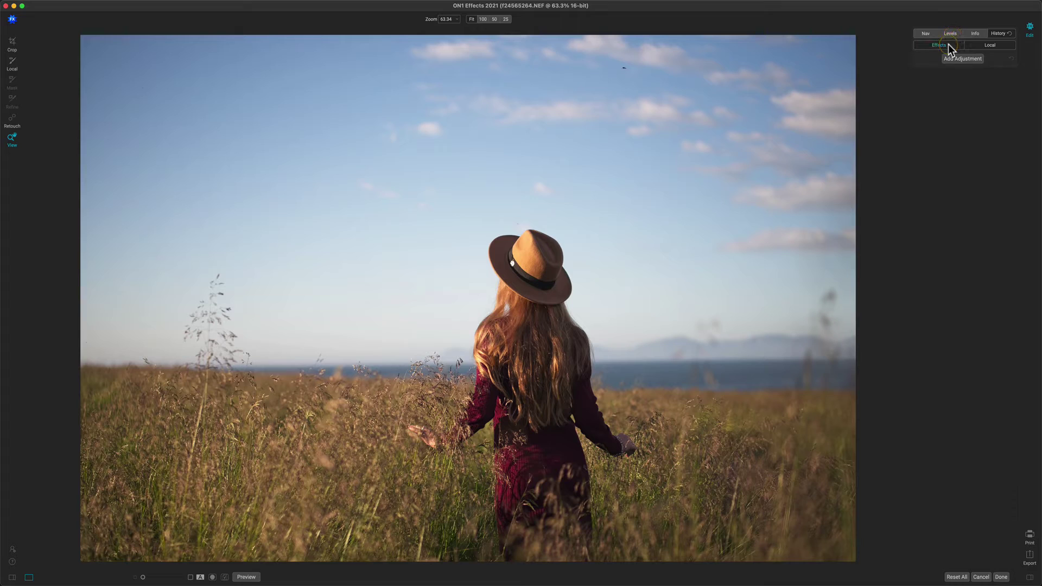
click(966, 74)
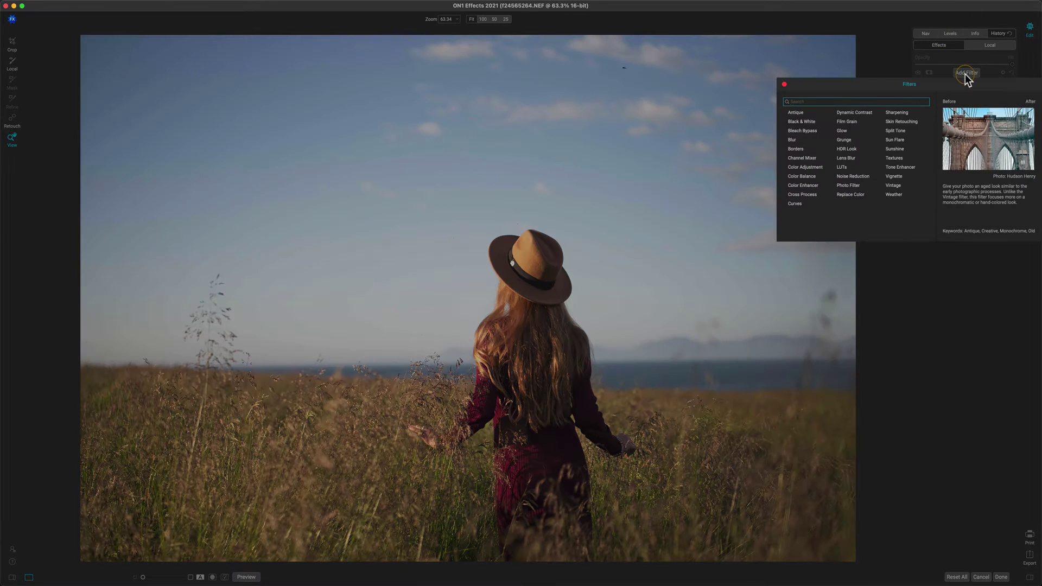
click(853, 195)
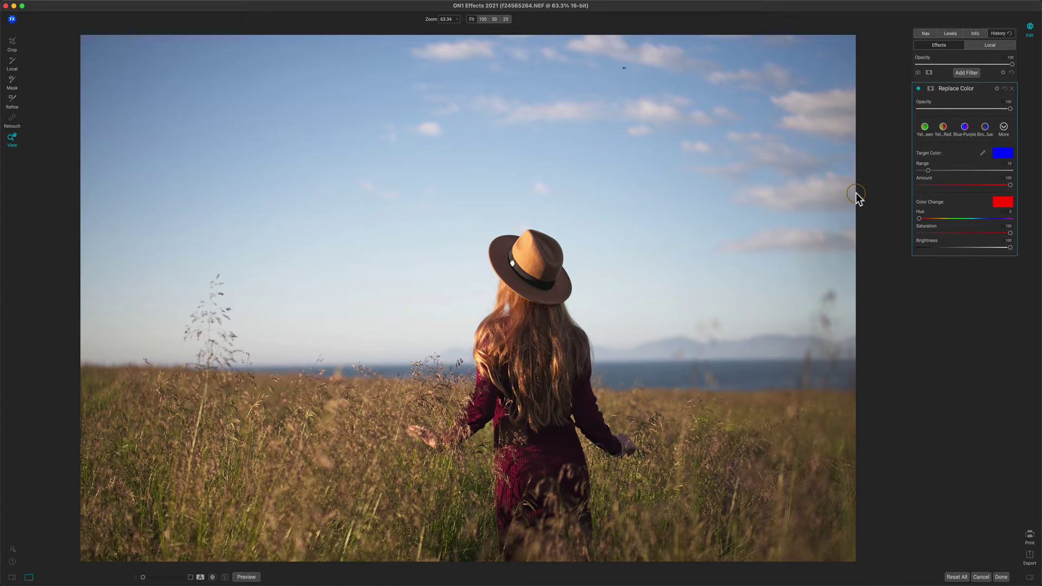
Sample the maroon dress as the target colour, shift Hue toward purple and set Range to 0
click(983, 154)
click(519, 465)
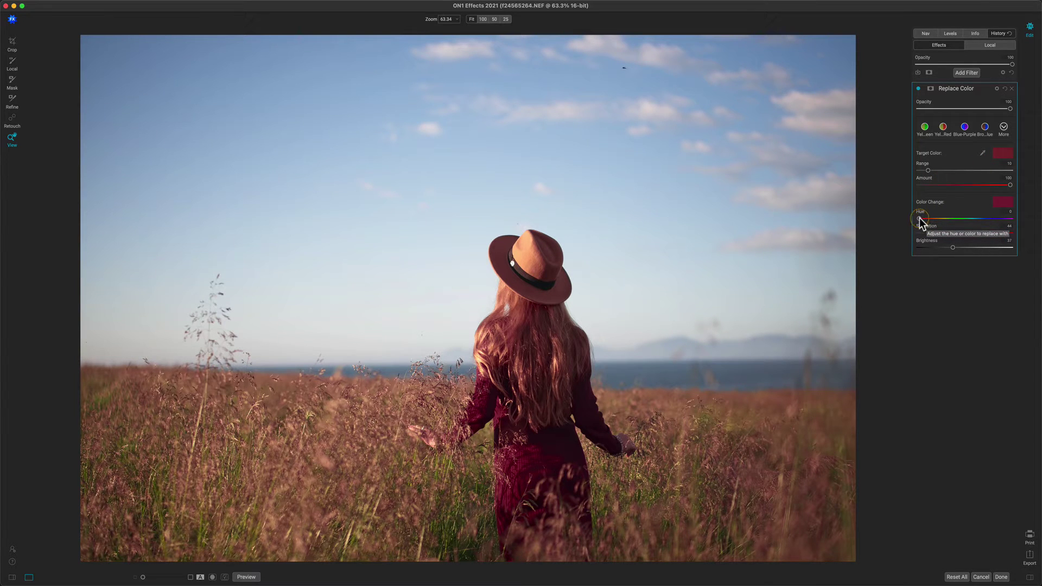
drag(920, 223, 997, 223)
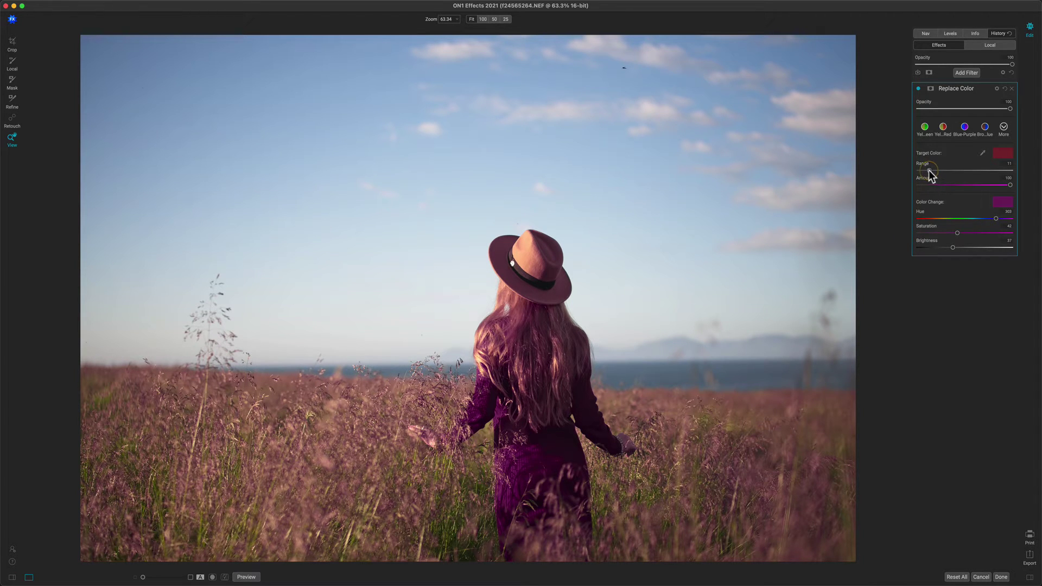
mouse_move(929, 173)
mouse_down()
mouse_move(974, 175)
mouse_move(877, 174)
mouse_move(993, 177)
mouse_move(895, 181)
mouse_move(924, 176)
mouse_move(914, 175)
mouse_up()
Add an inverted mask to Replace Color and set a round brush with Feather 34
click(929, 88)
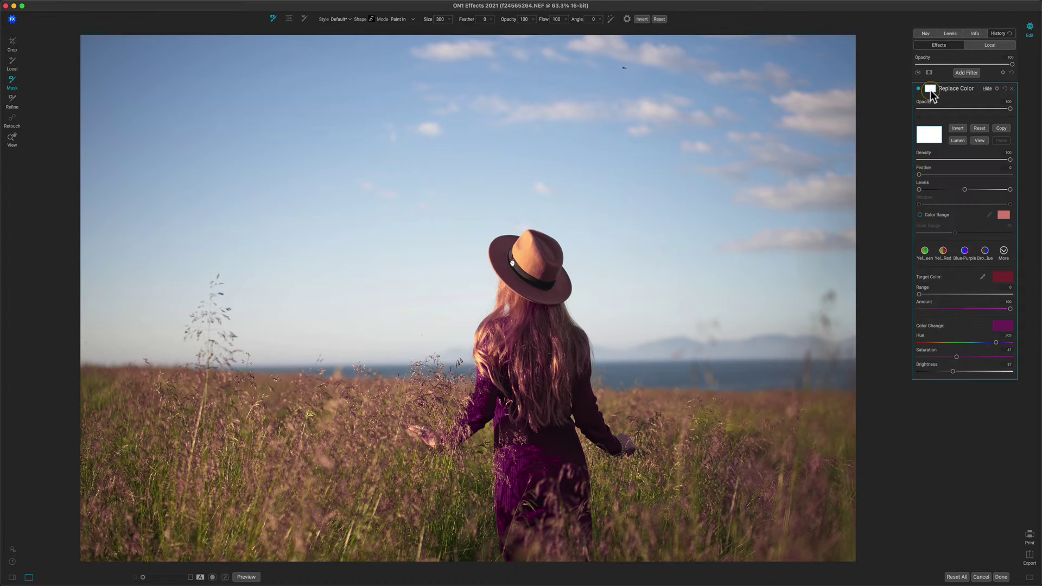
click(957, 128)
click(371, 19)
scroll(380, 54, up, 3)
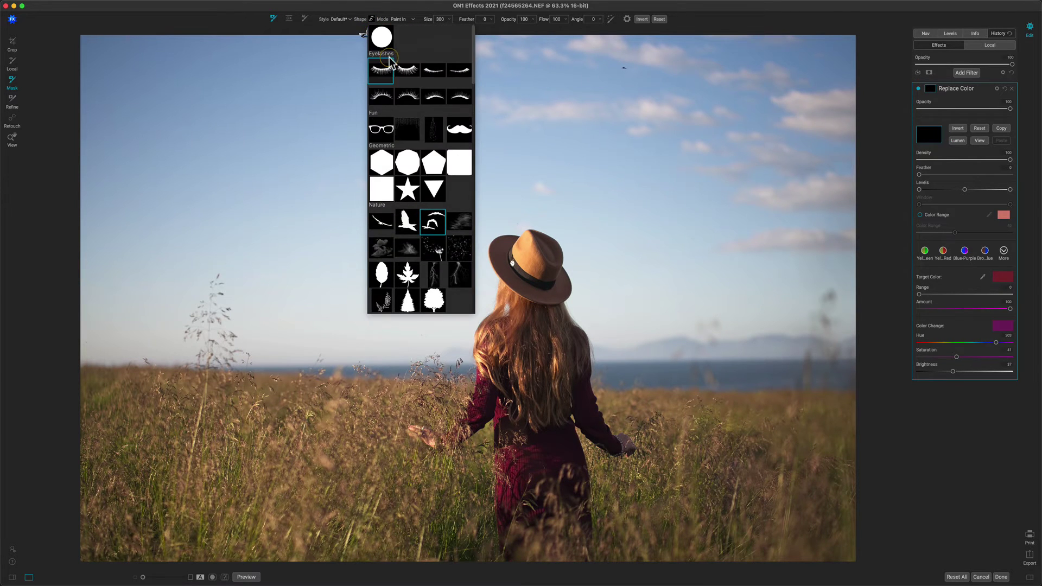
click(380, 35)
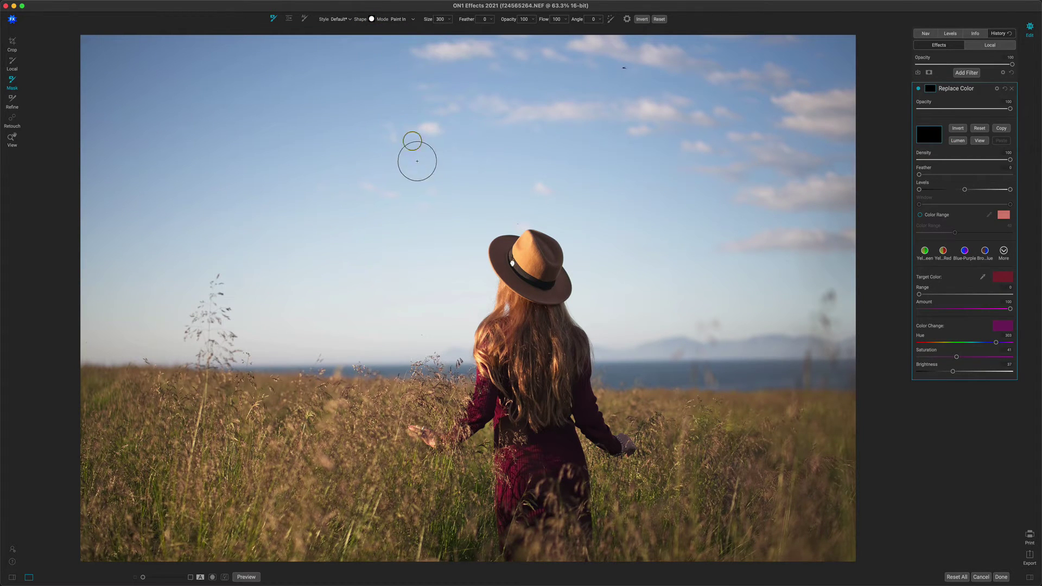
drag(468, 24, 491, 25)
Paint the purple onto the dress, reduce the brush to 150, and compare the filter on and off
mouse_move(537, 460)
mouse_down()
mouse_move(511, 443)
mouse_move(513, 515)
mouse_move(525, 492)
mouse_move(568, 484)
mouse_move(572, 516)
mouse_move(558, 442)
mouse_move(518, 440)
mouse_move(512, 450)
mouse_move(484, 379)
mouse_move(469, 423)
mouse_move(491, 386)
mouse_move(591, 410)
mouse_move(582, 384)
mouse_move(584, 414)
mouse_move(608, 440)
mouse_move(582, 376)
mouse_move(516, 393)
mouse_move(489, 385)
mouse_move(498, 333)
mouse_up()
key(bracketleft)
click(918, 88)
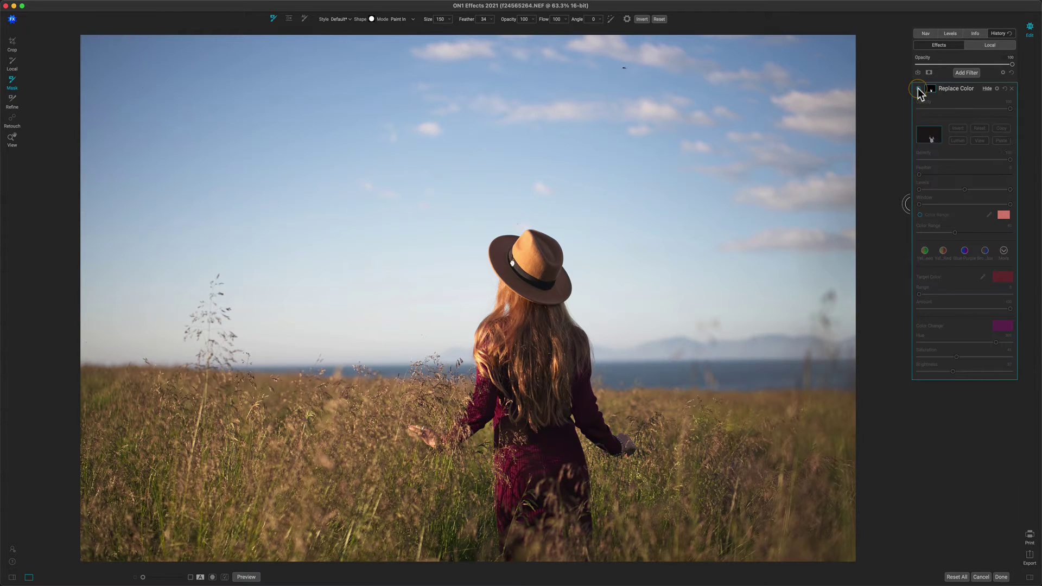
click(917, 89)
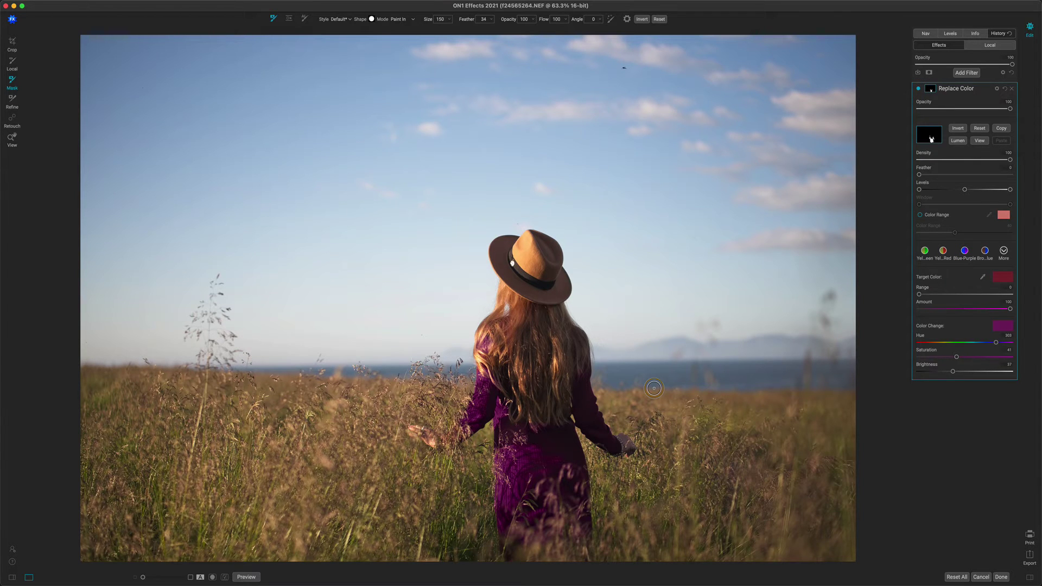
Pick the heal brush and zoom to 200% on the bird in the upper sky
click(12, 118)
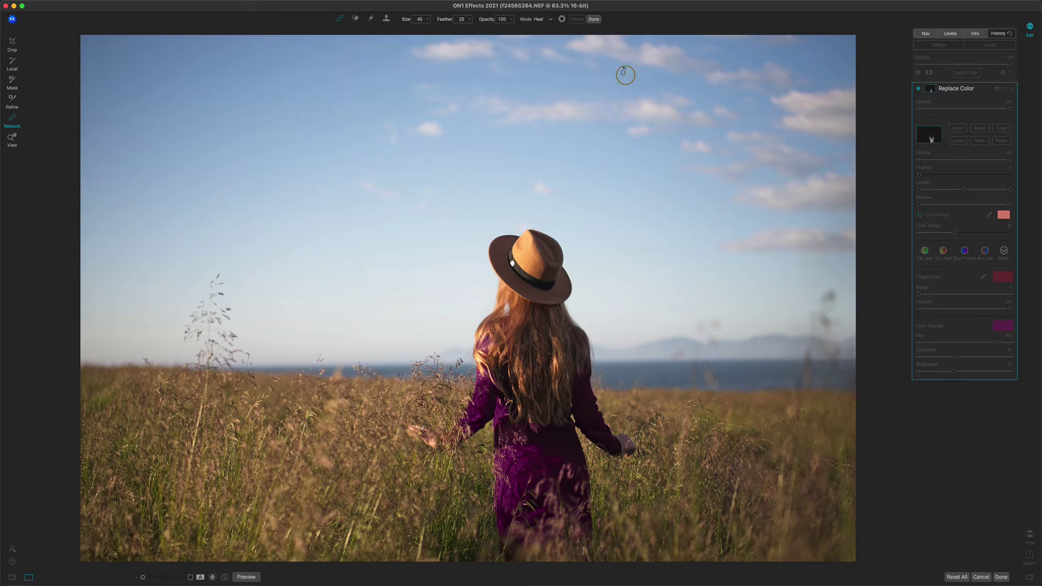
key(super+equal)
key(super+equal)
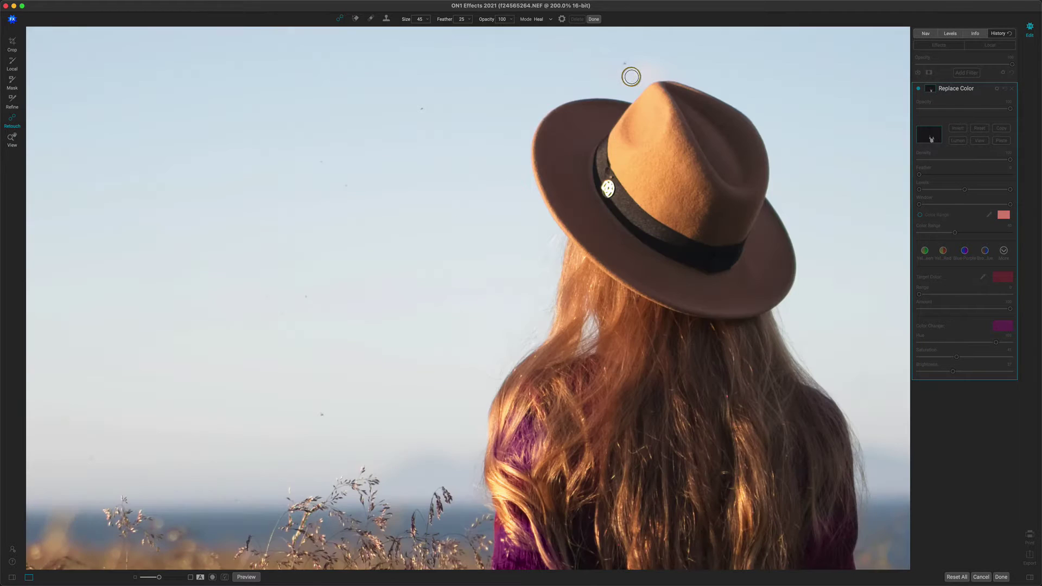
drag(632, 63, 521, 316)
scroll(597, 228, up, 5)
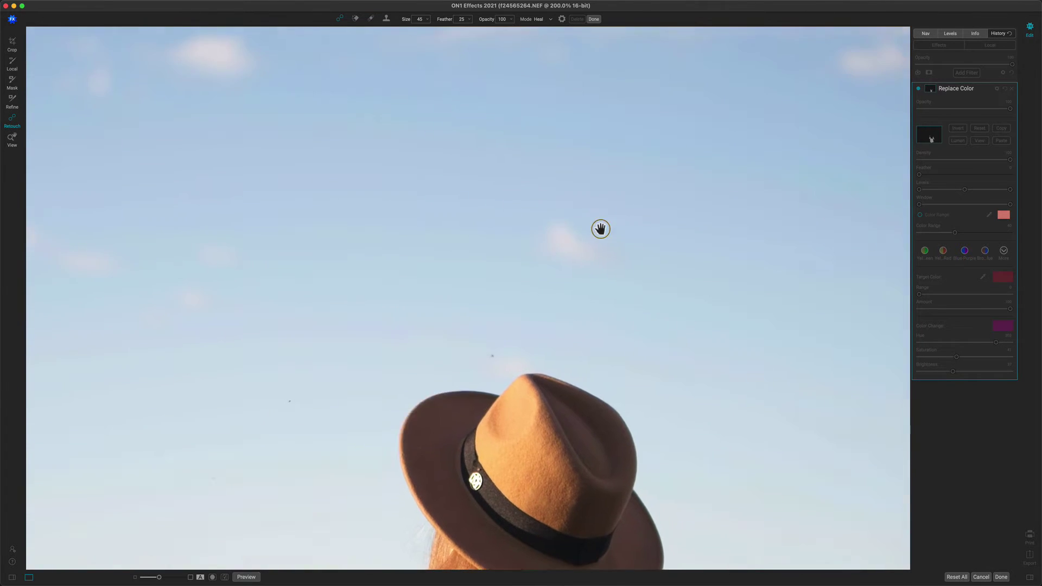
drag(636, 155, 515, 358)
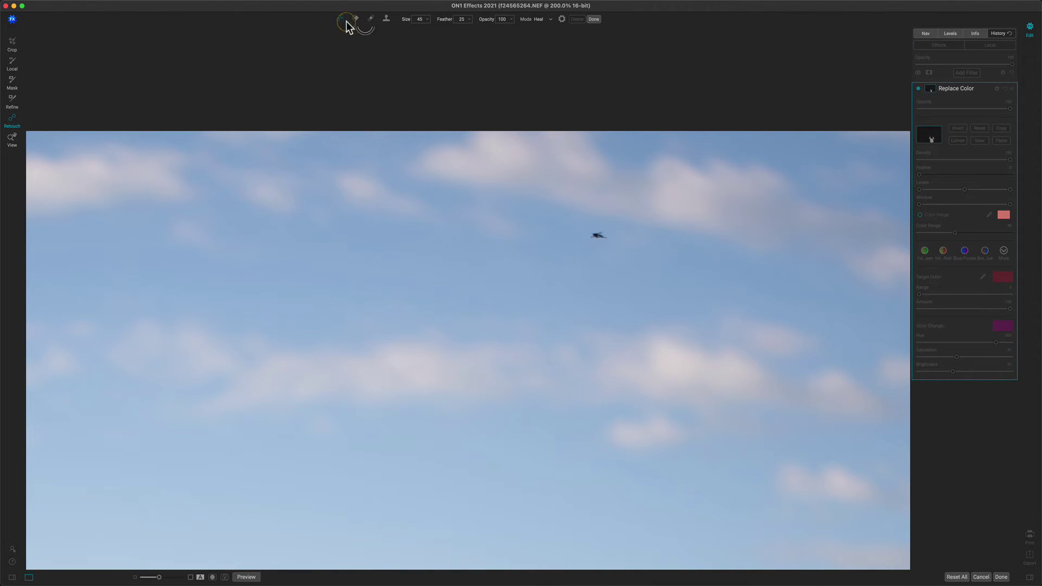
Heal over the bird, shifting the source slightly left, until it is fully covered
drag(589, 236, 608, 237)
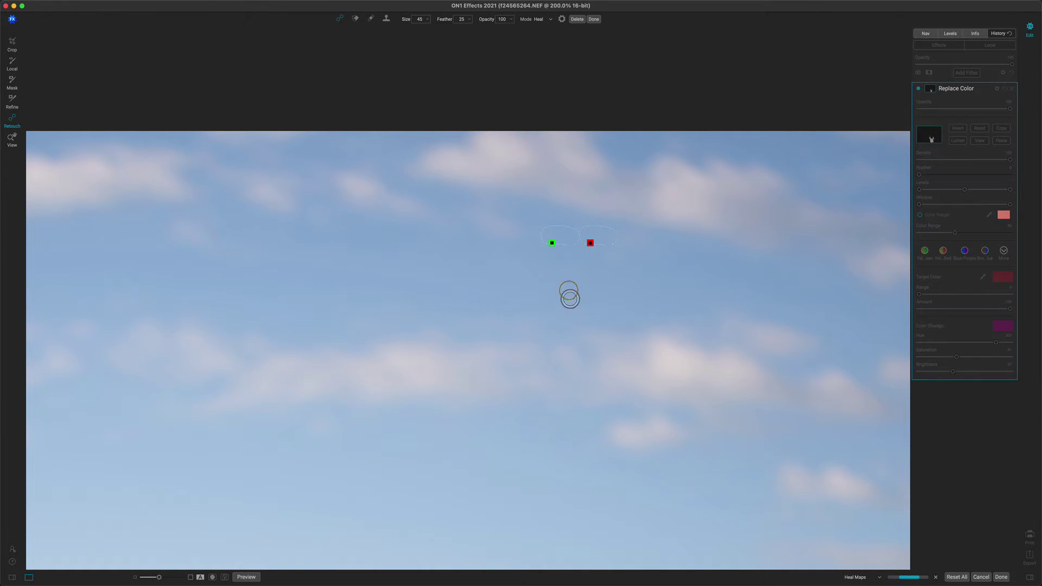
mouse_move(553, 242)
mouse_down()
mouse_move(526, 271)
mouse_move(535, 245)
mouse_up()
drag(605, 236, 609, 232)
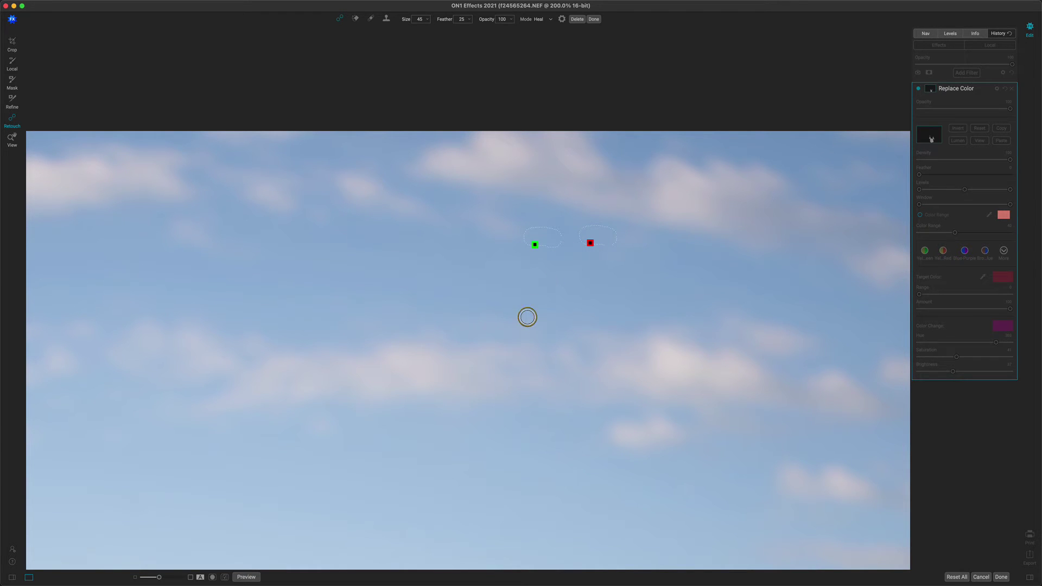
Heal the eight dust specks in the sky around and left of the hat
drag(477, 377, 672, 105)
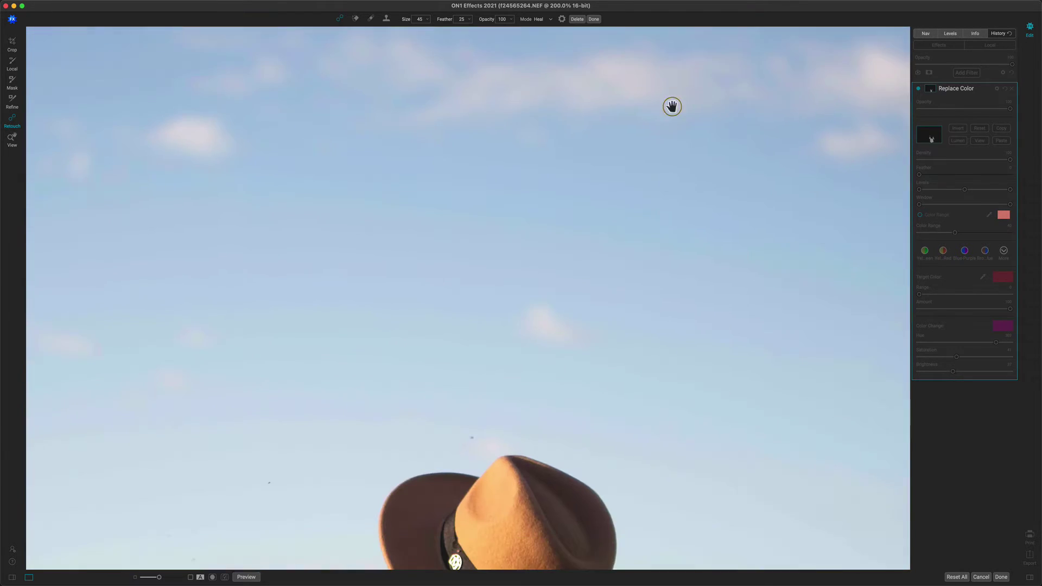
drag(540, 339, 662, 156)
scroll(610, 252, left, 3)
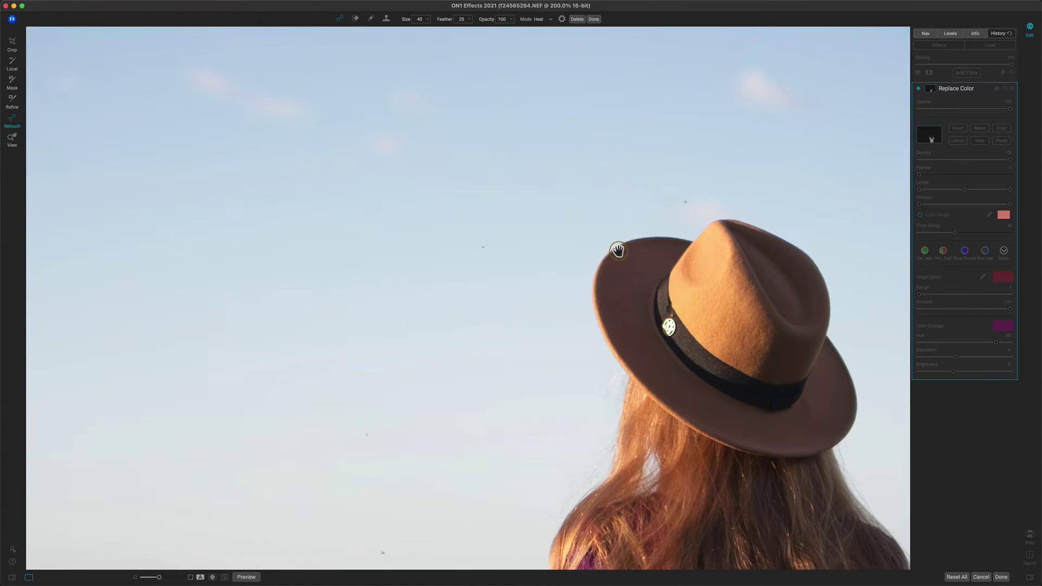
click(684, 203)
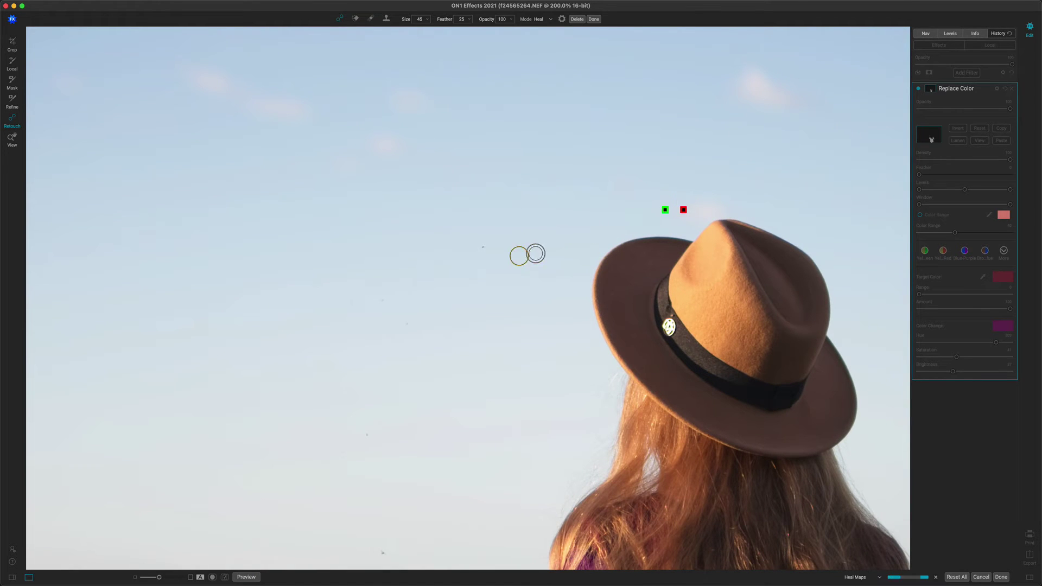
click(485, 247)
click(403, 321)
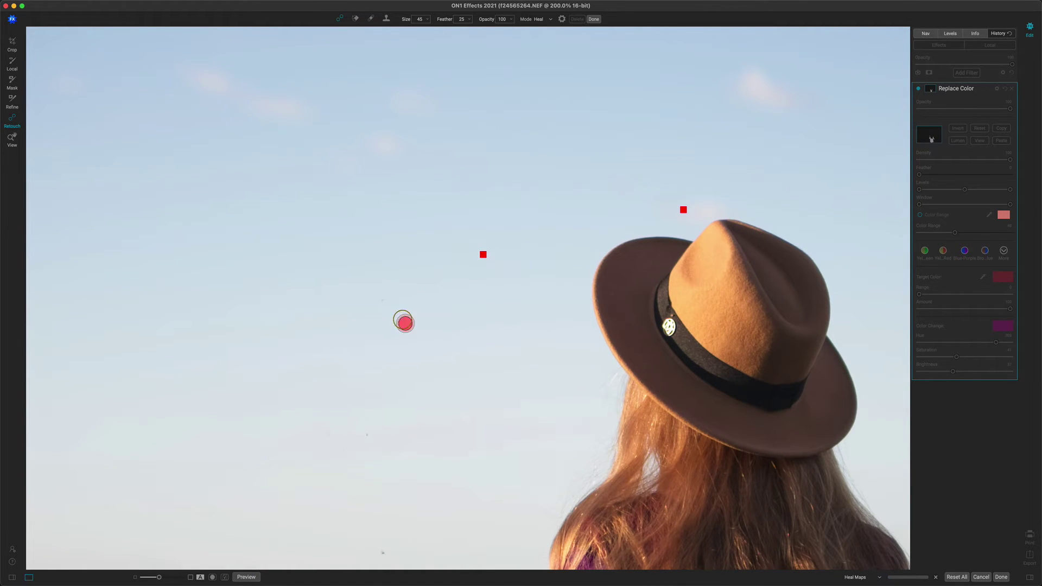
click(380, 307)
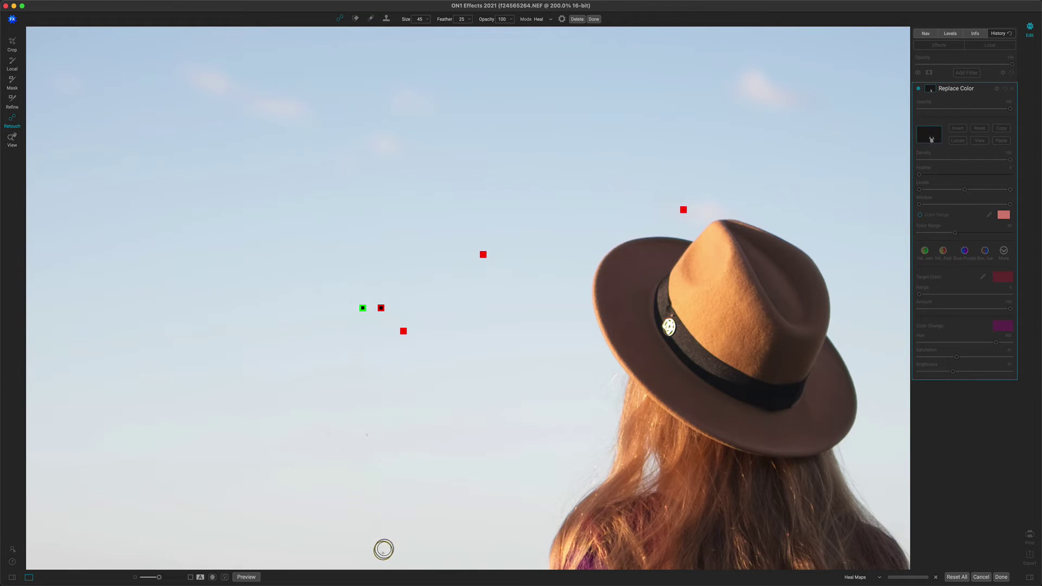
click(383, 553)
click(366, 435)
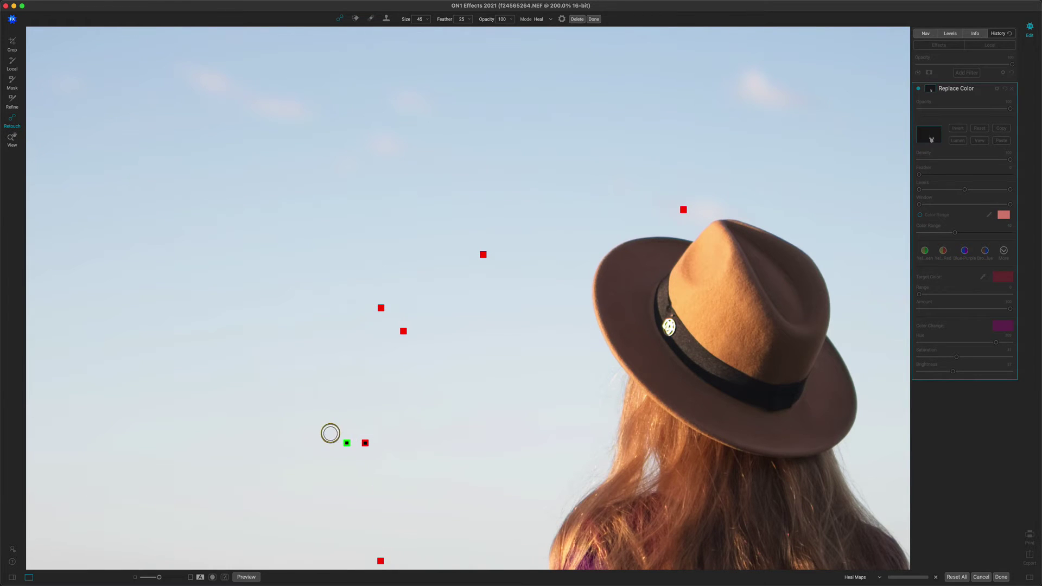
click(329, 433)
click(337, 462)
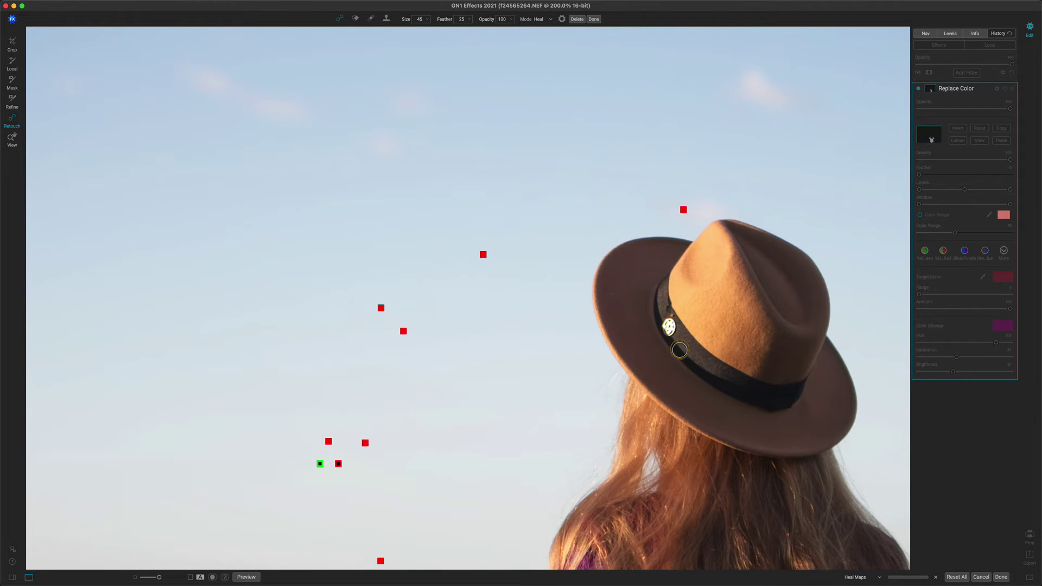
Heal the hat-band pin using a hat-band source, then exit retouching and fit the whole photo
click(667, 330)
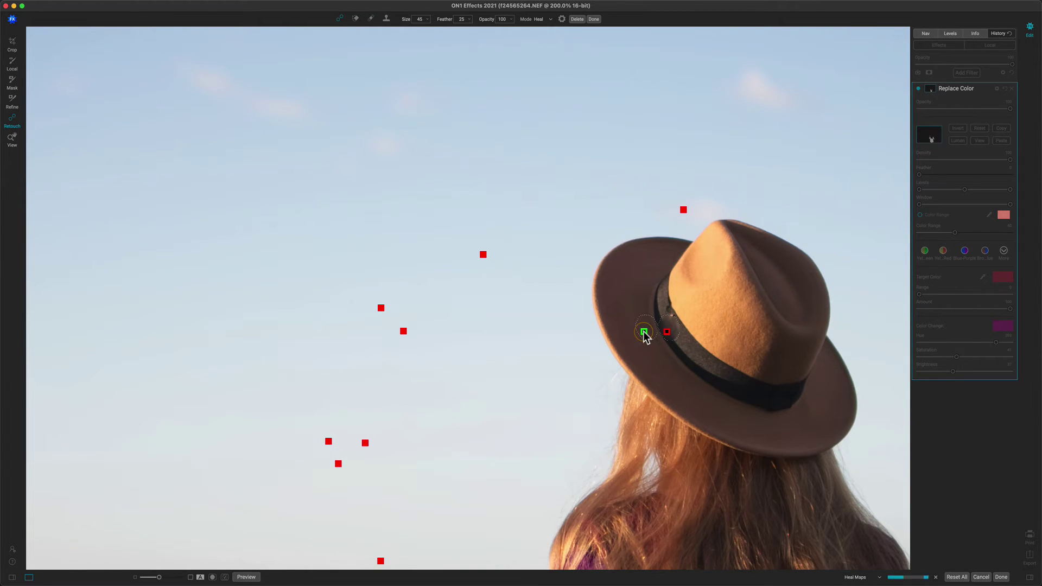
drag(644, 333, 685, 353)
key(z)
key(super+0)
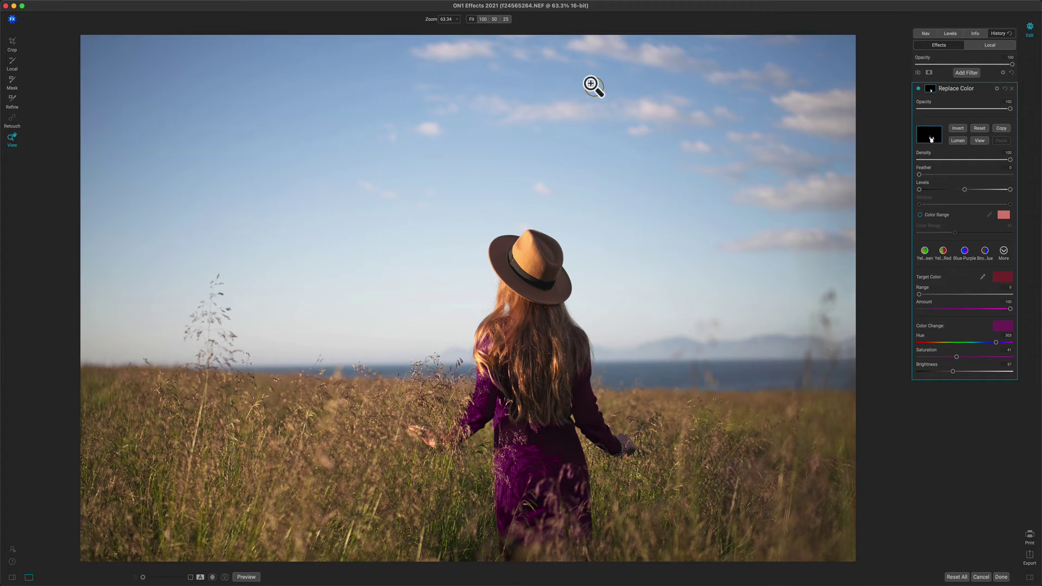
Add a local Adjustment layer and choose the Linear Top gradient mask
click(991, 46)
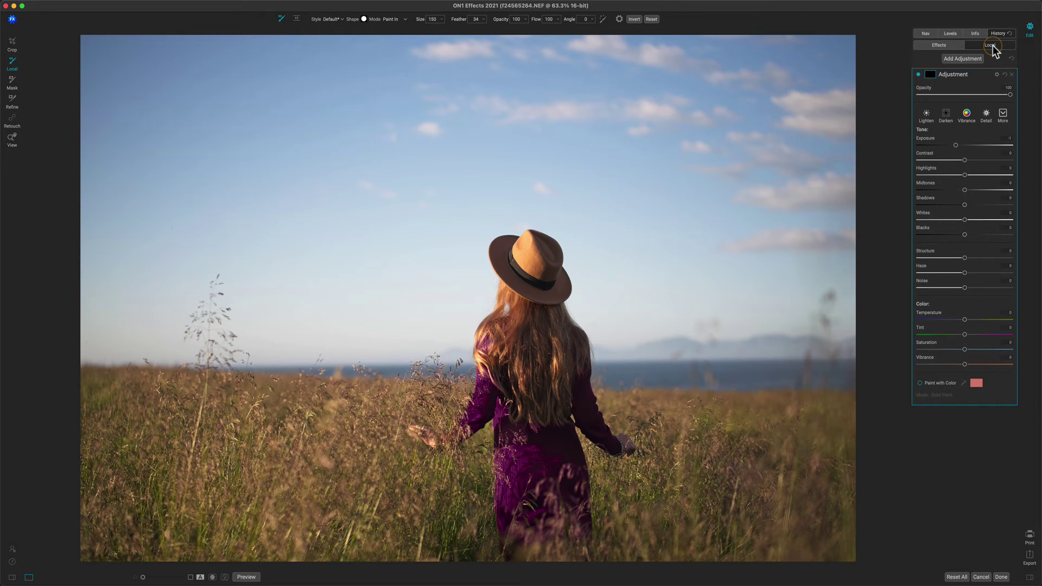
click(296, 19)
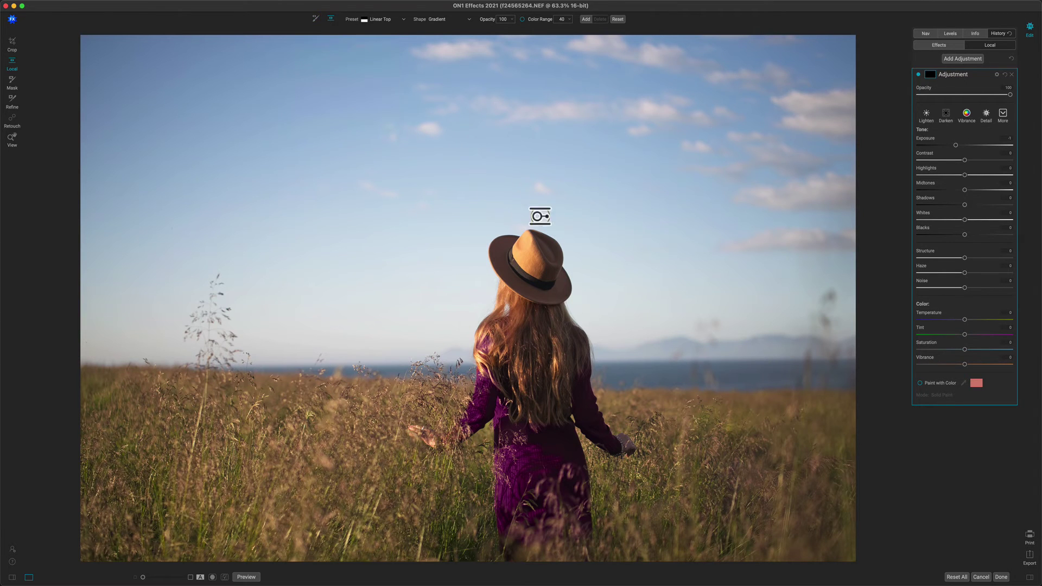
Place a gradient darkening the upper sky toward the horizon and adjust its Temperature
click(423, 254)
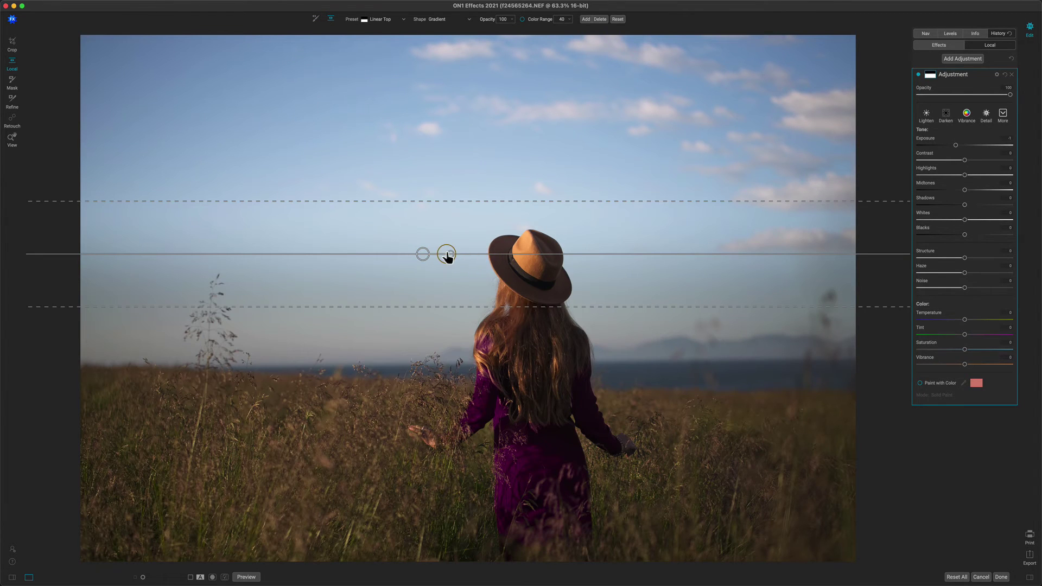
drag(416, 272, 296, 245)
drag(437, 275, 414, 316)
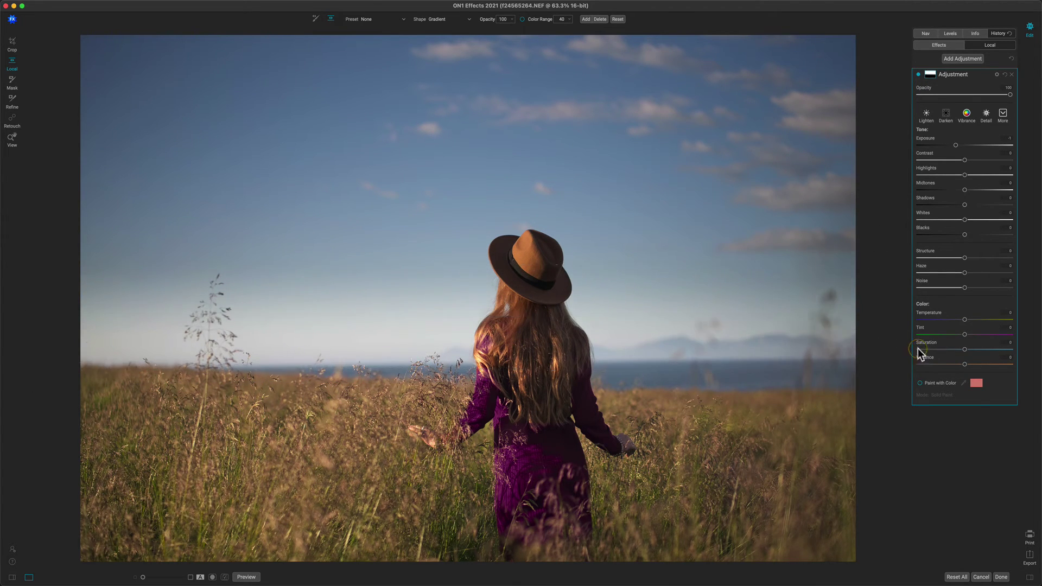
click(963, 320)
Enable Color Range on the sky gradient, nudge it up slightly, and set Color Range to 45
click(522, 19)
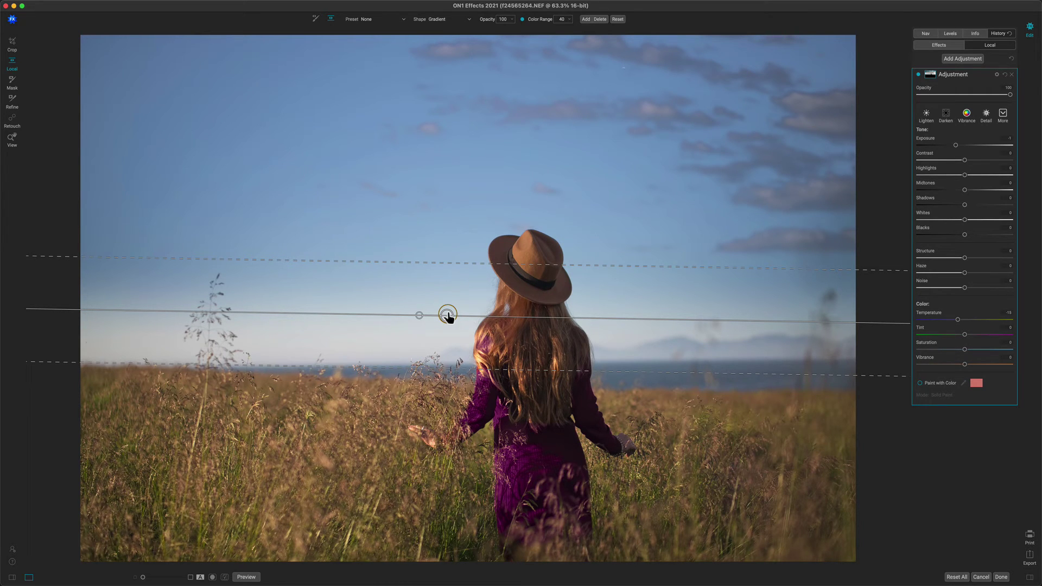
drag(447, 317, 444, 295)
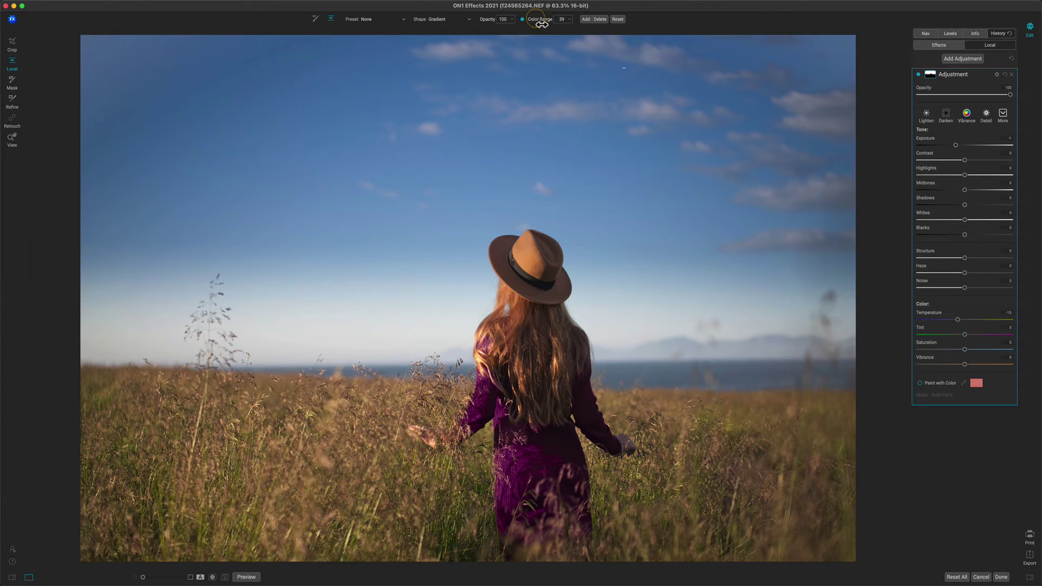
mouse_move(539, 25)
mouse_down()
mouse_move(483, 23)
mouse_move(554, 24)
mouse_up()
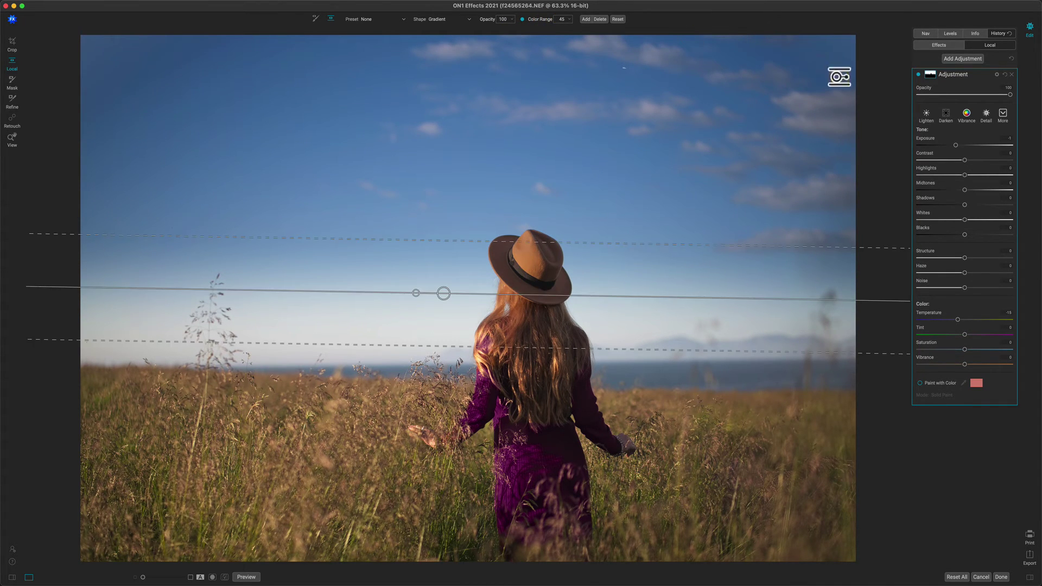
Toggle the sky adjustment off to compare, then back on
click(918, 74)
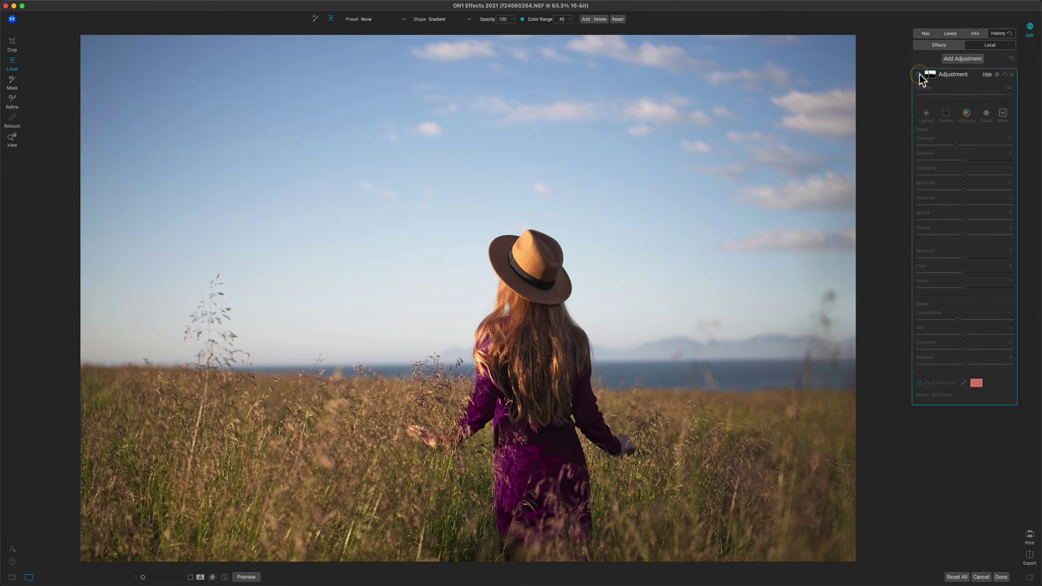
click(919, 74)
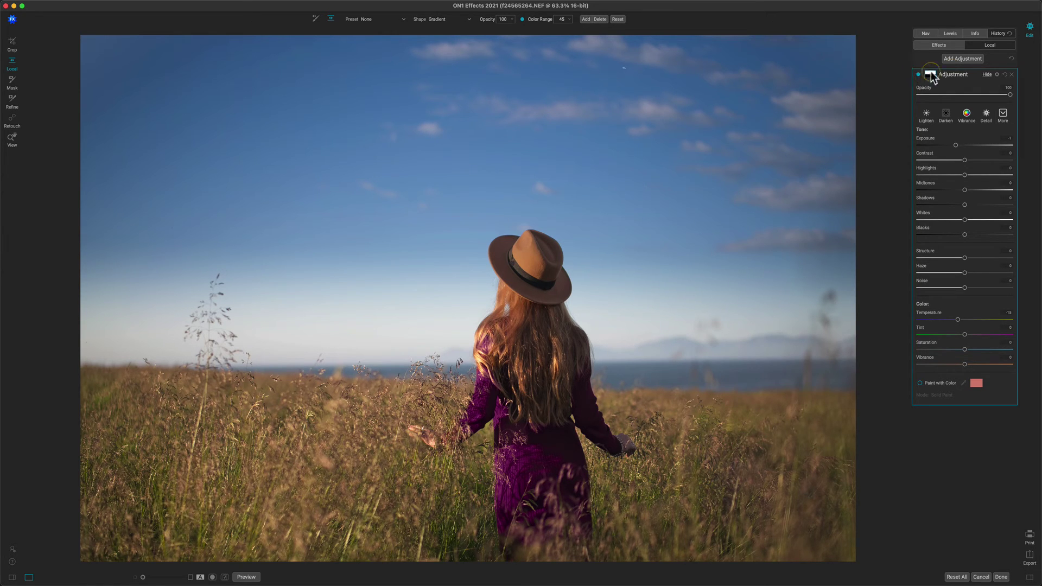
Add a second local Adjustment layer with a brush using the clouds3 tip
click(958, 59)
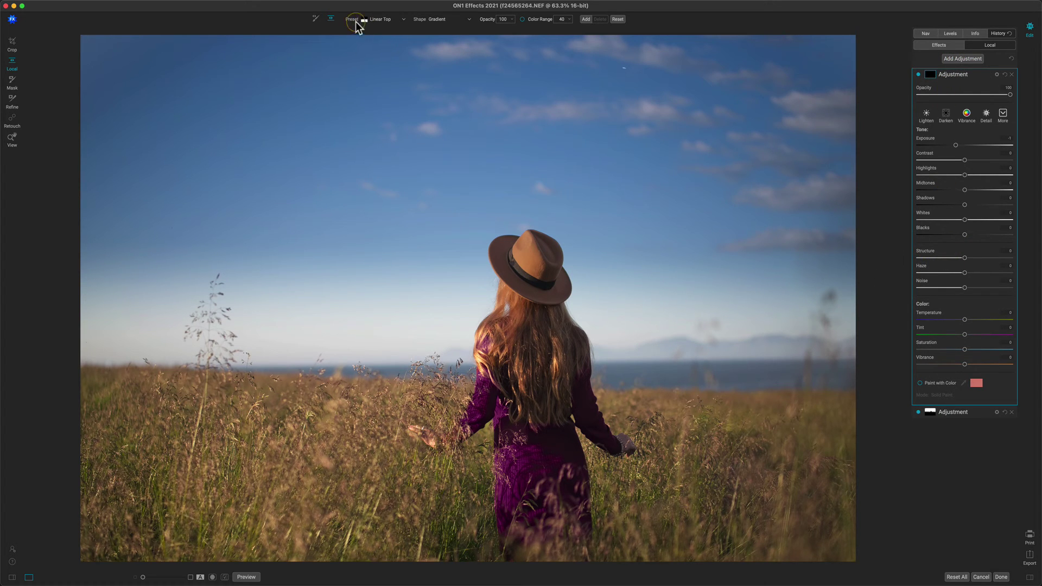
click(325, 18)
click(315, 20)
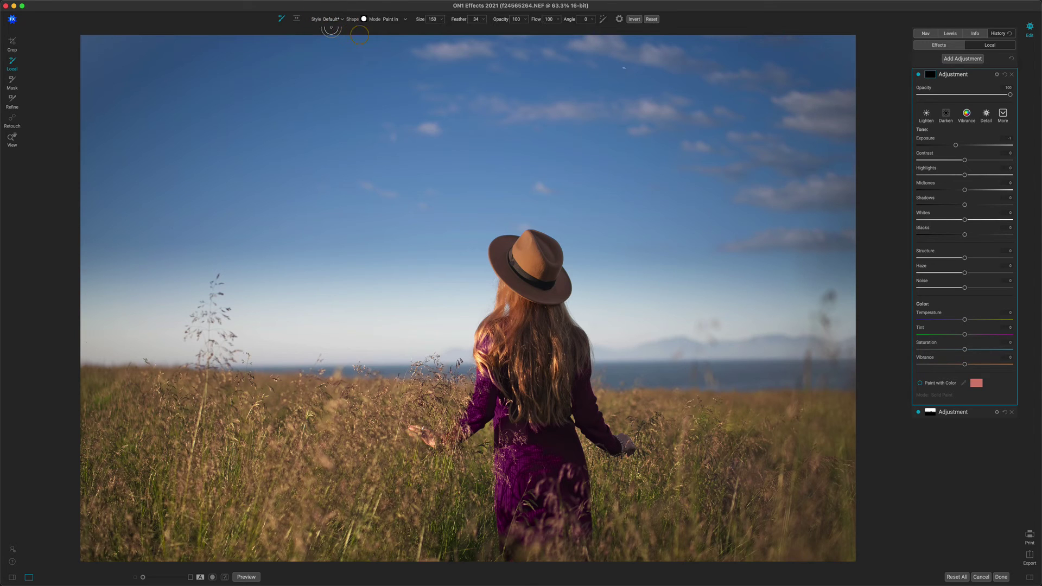
click(364, 19)
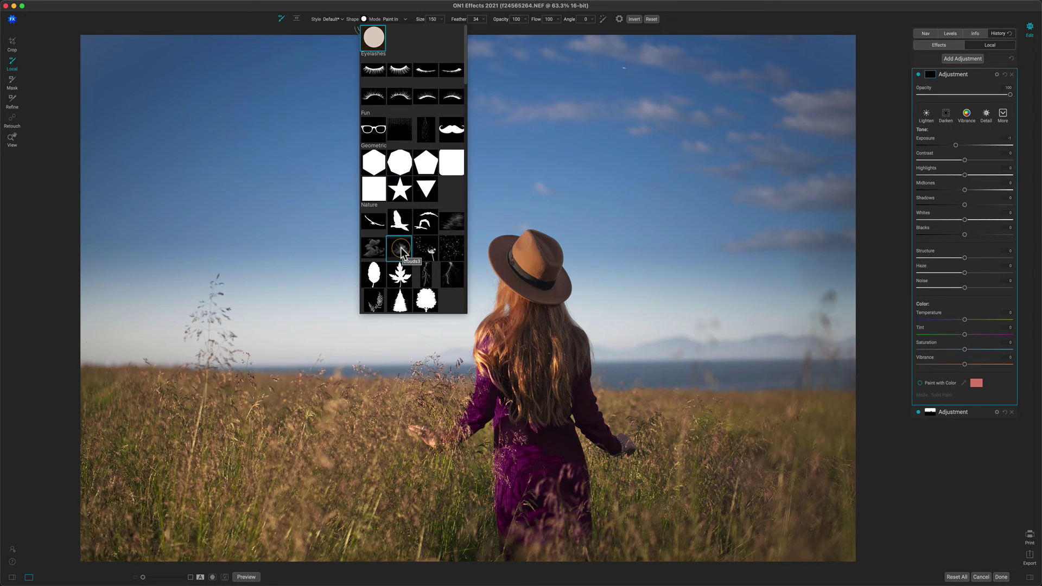
click(400, 250)
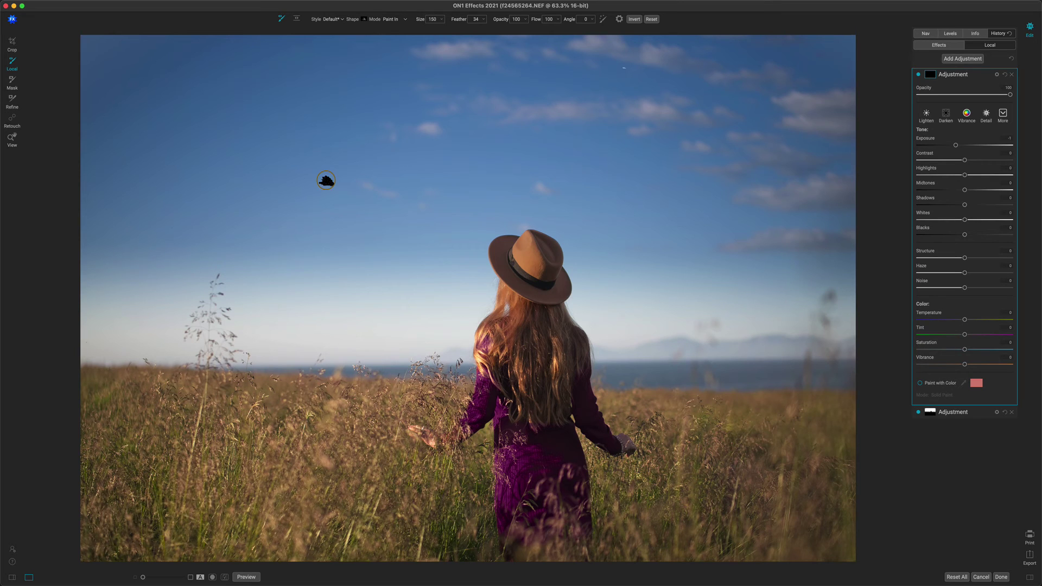
Set the cloud brush to size 2500 and feather 0
scroll(325, 179, up, 15)
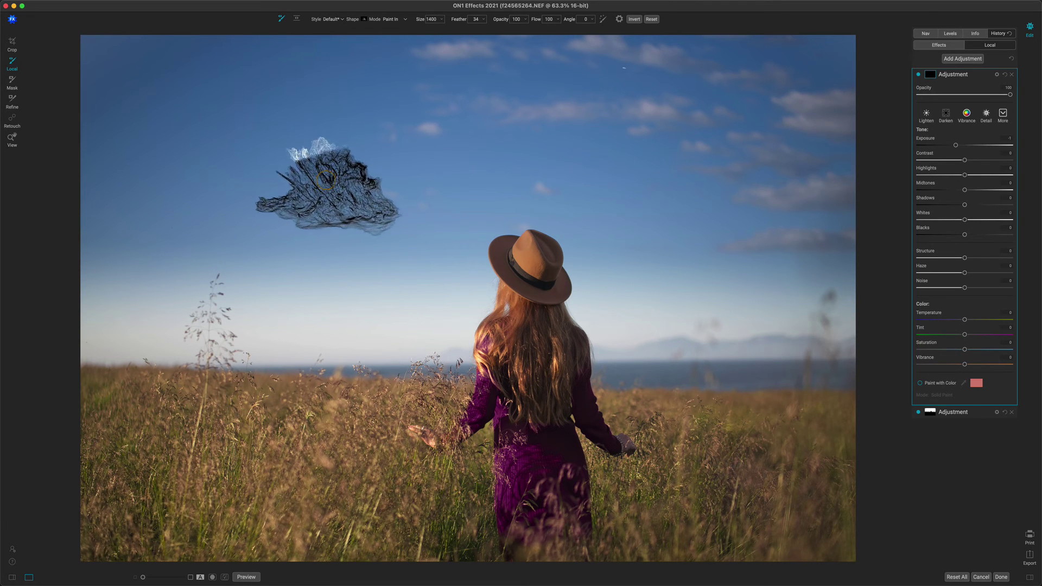
scroll(325, 180, up, 12)
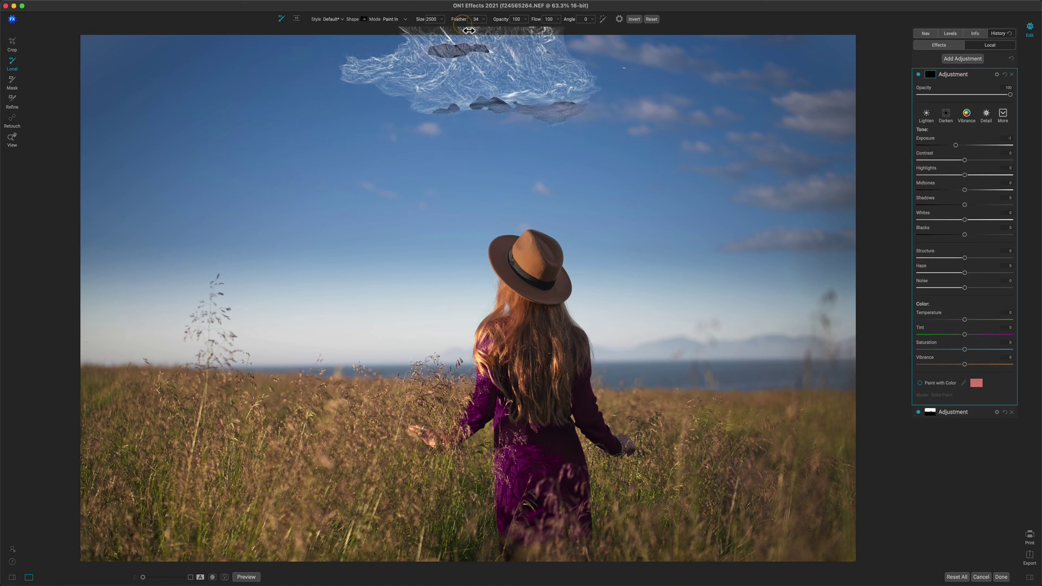
mouse_move(468, 30)
mouse_down()
mouse_move(456, 15)
mouse_move(388, 15)
mouse_up()
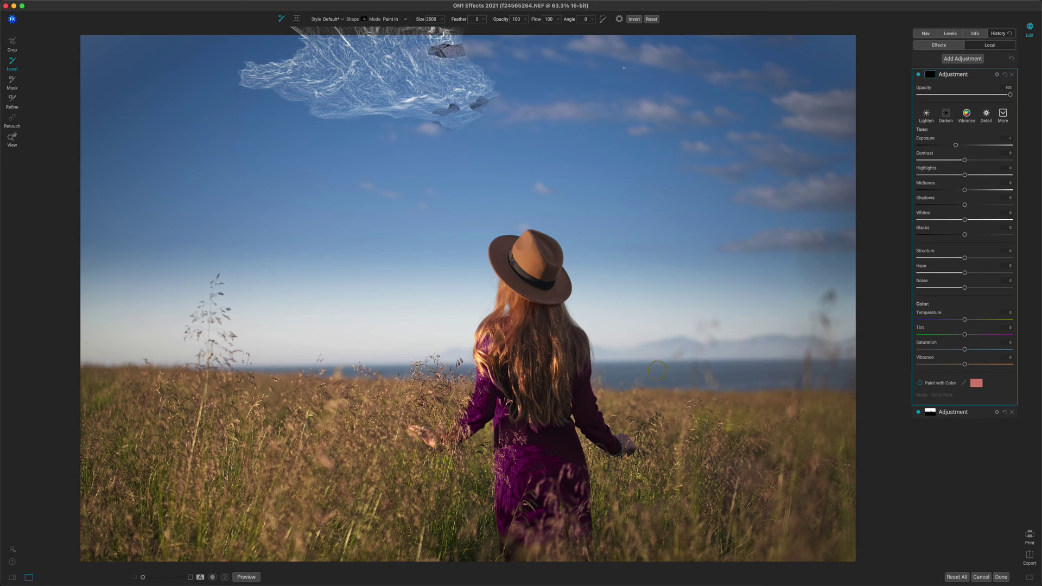
Switch to solid paint with the sky's sampled blue-grey and stamp one cloud in the upper-left sky
click(920, 383)
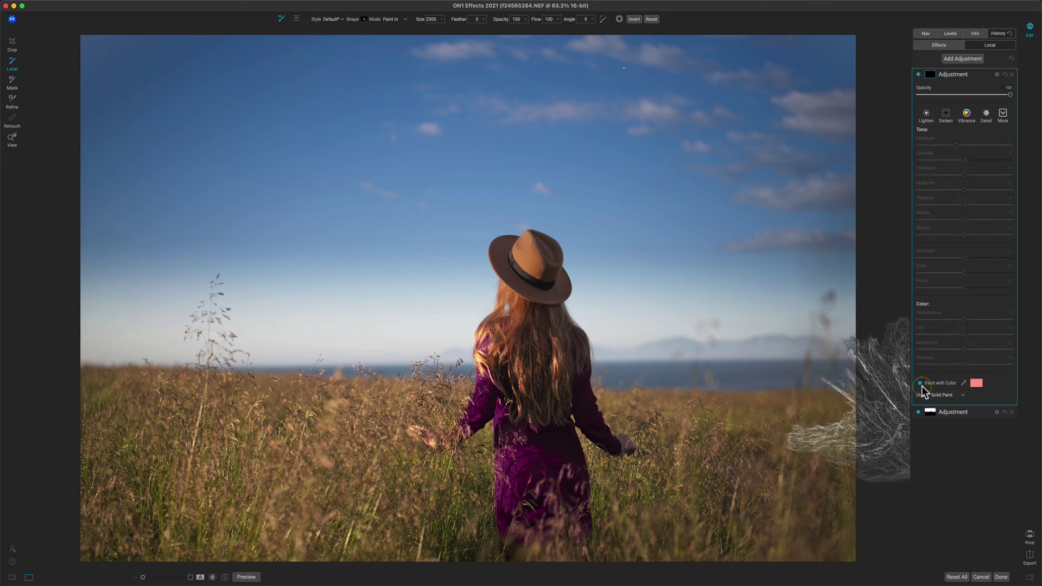
click(963, 384)
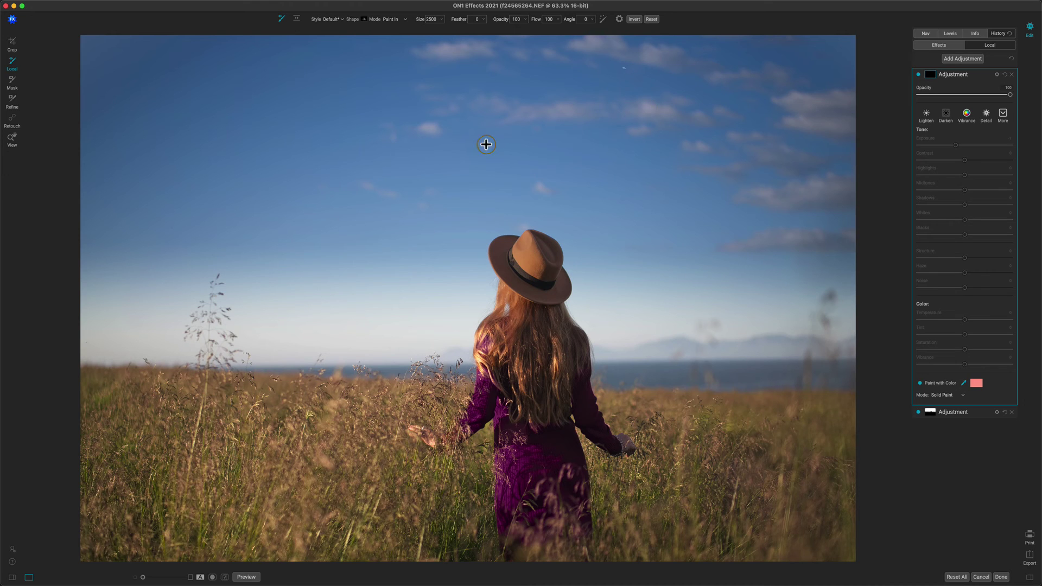
click(306, 190)
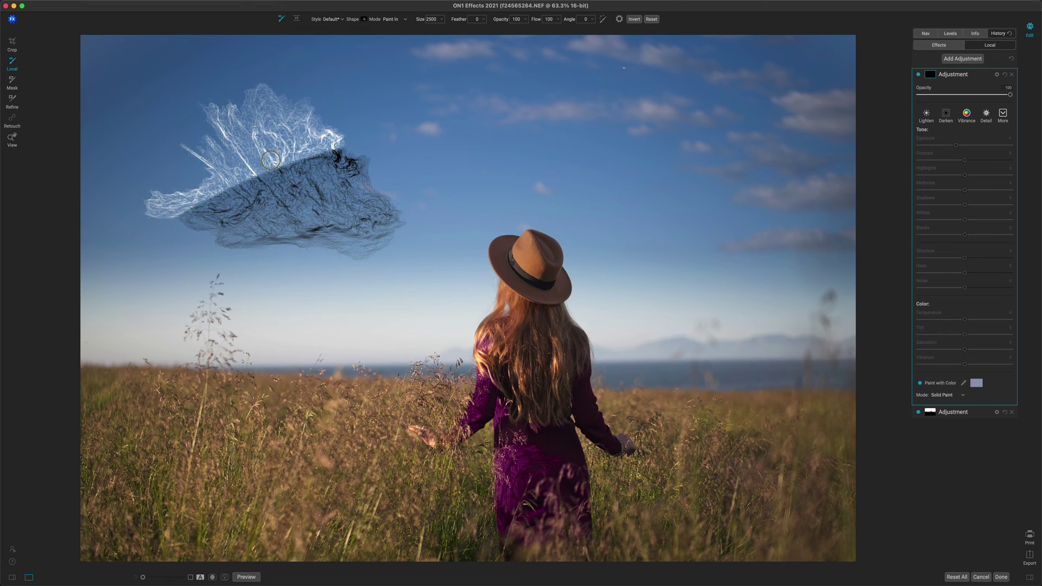
click(264, 164)
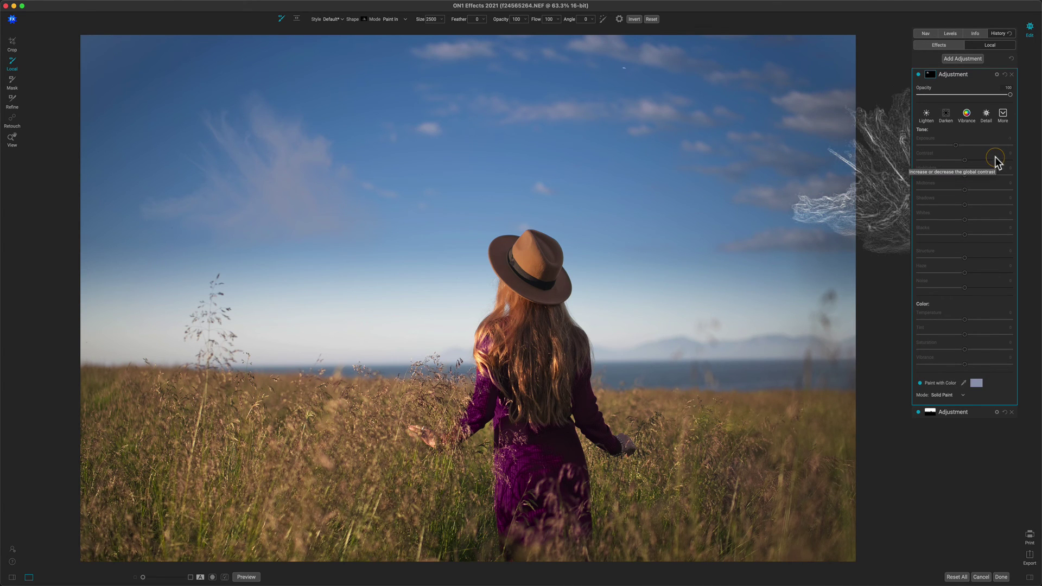
click(12, 138)
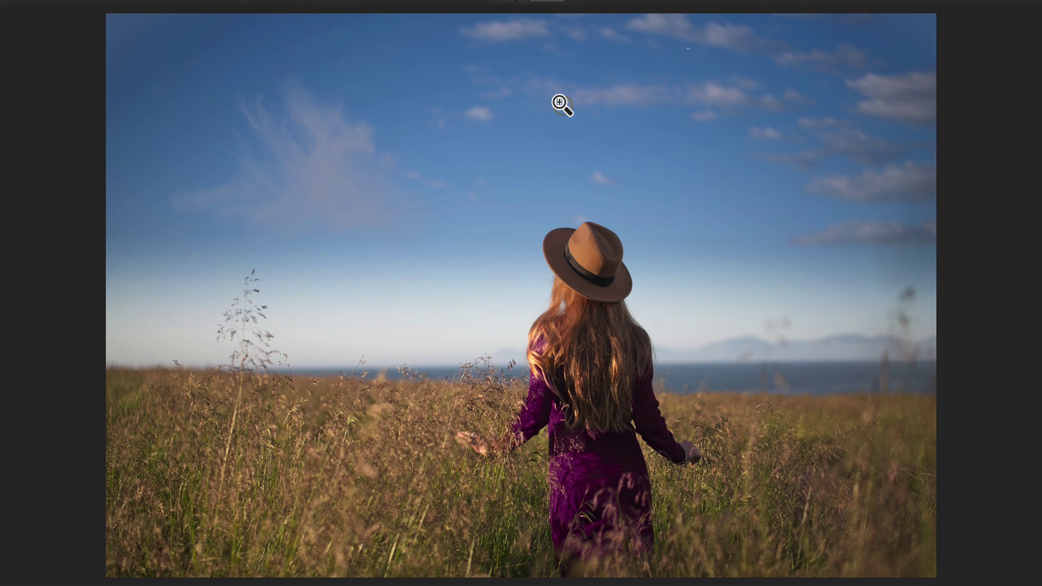
key(p)
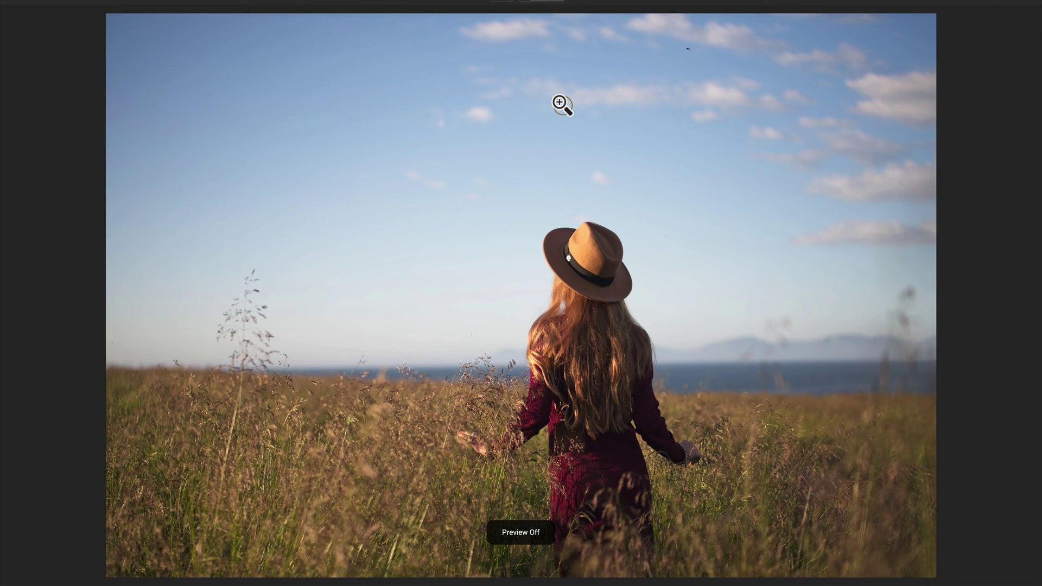
key(p)
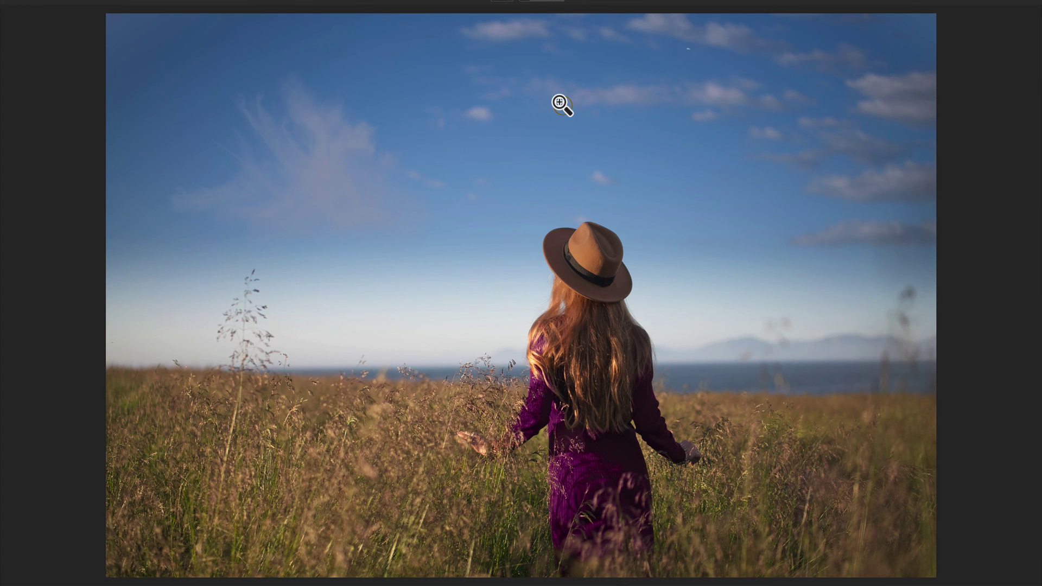